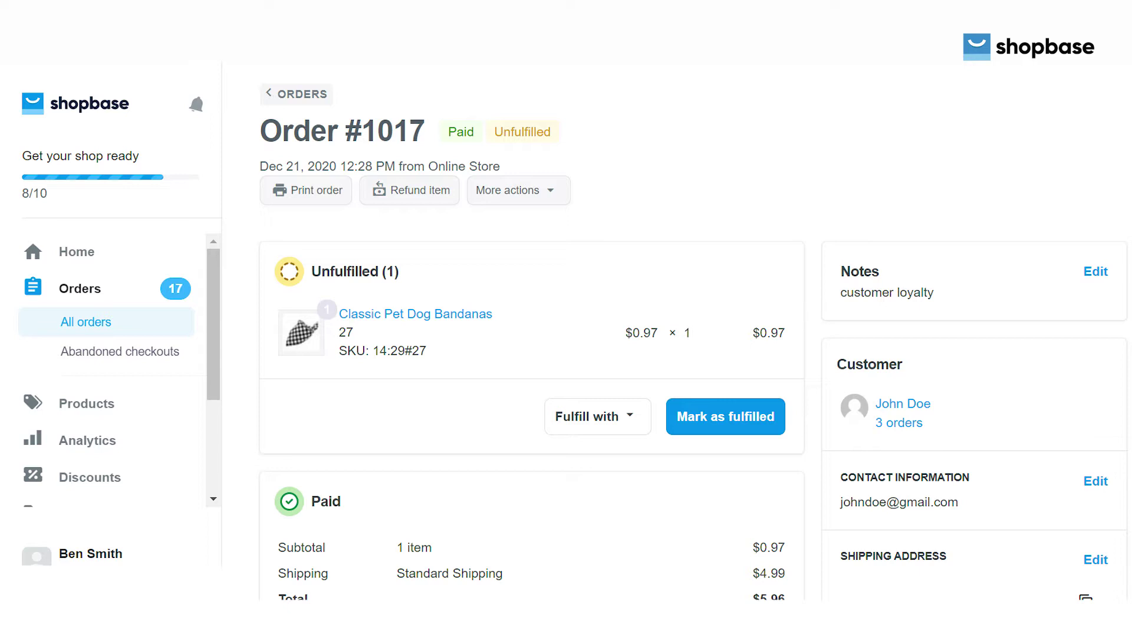
# Scroll through order #1017 to review its items, $5.96 payment and shipping details.
pyautogui.scroll(-5, 530, 354)
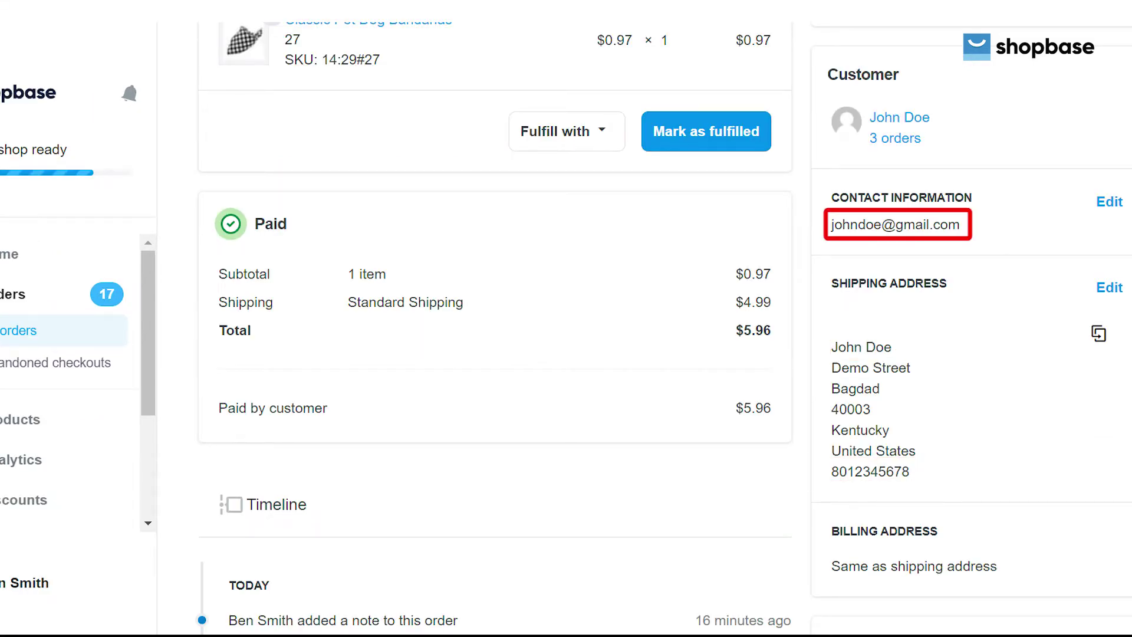
pyautogui.scroll(5, 566, 353)
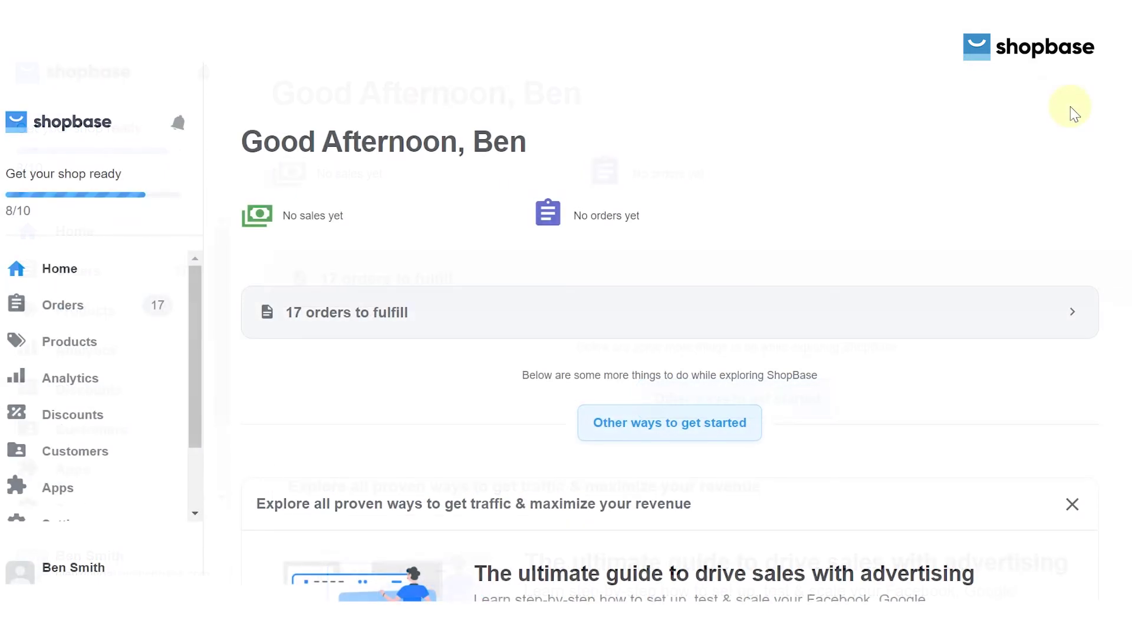
# Open the All orders list and scroll through its 17 open orders.
pyautogui.click(86, 317)
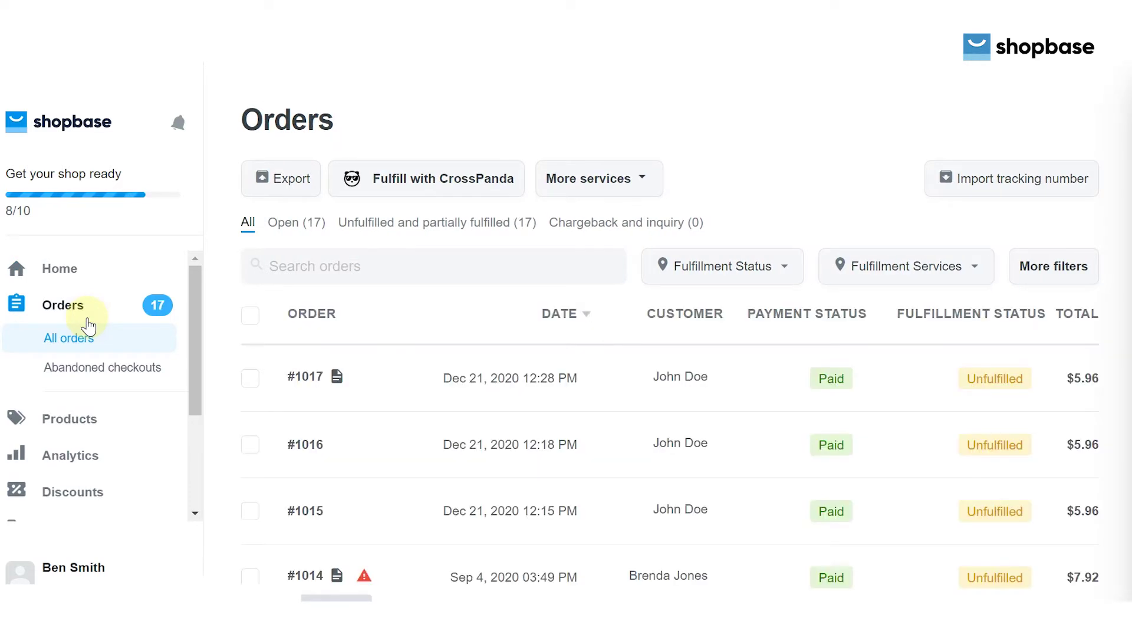
pyautogui.scroll(-2, 670, 334)
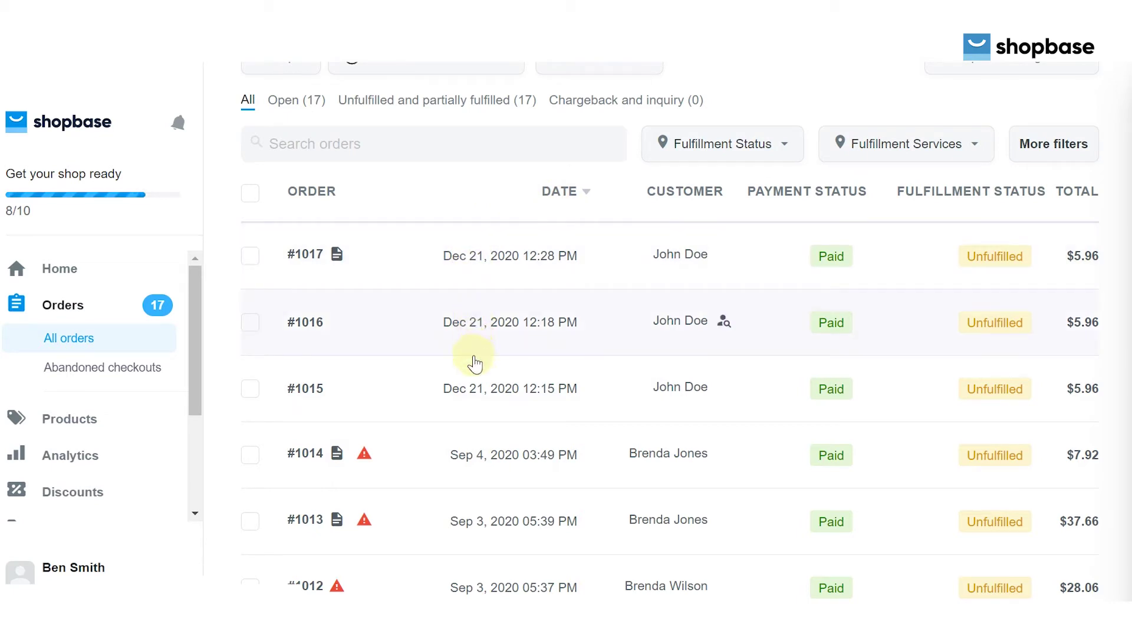
# Sort the orders by date ascending so #1001 comes first.
pyautogui.click(585, 192)
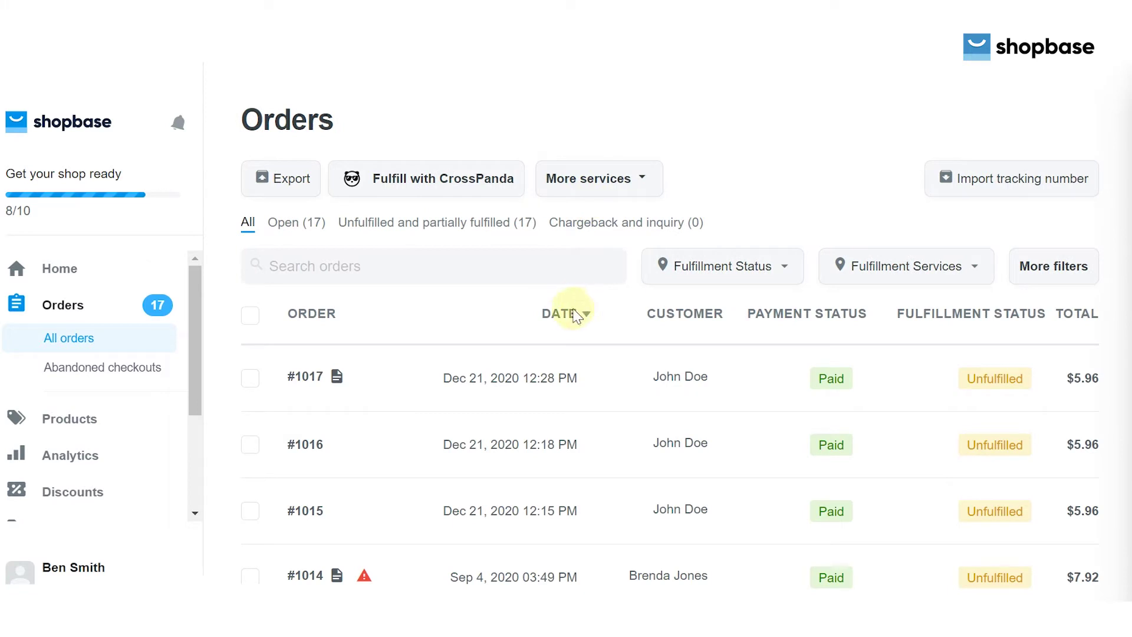
pyautogui.click(583, 317)
pyautogui.scroll(-2, 606, 313)
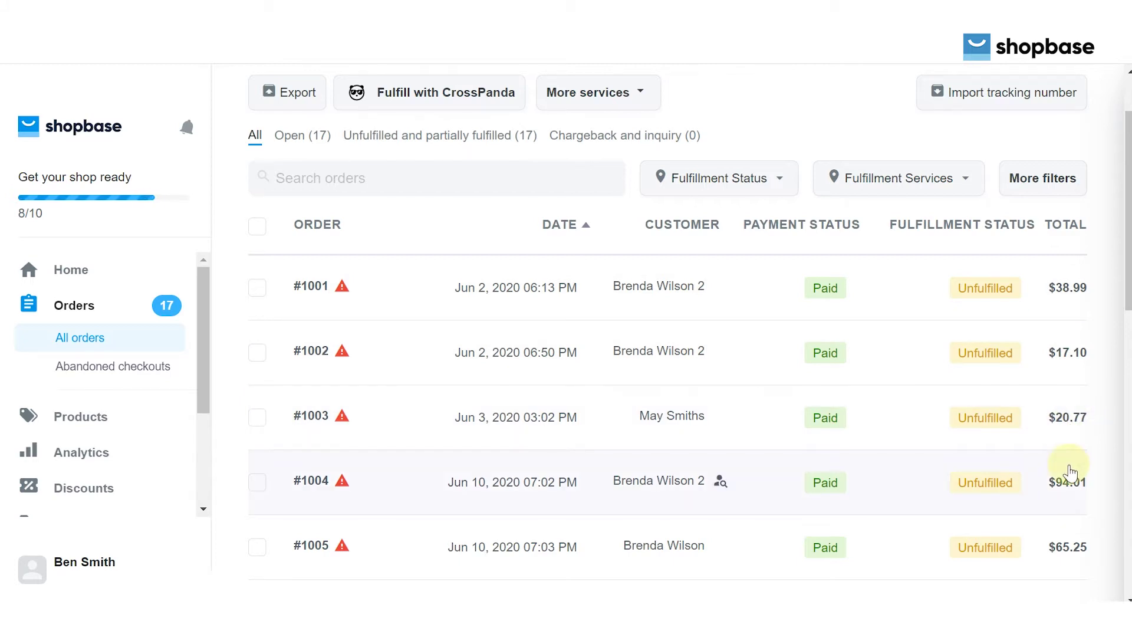
pyautogui.click(544, 186)
# Search orders for 1014, then replace it with the customer's name to show #1015–#1017.
pyautogui.write('1014')
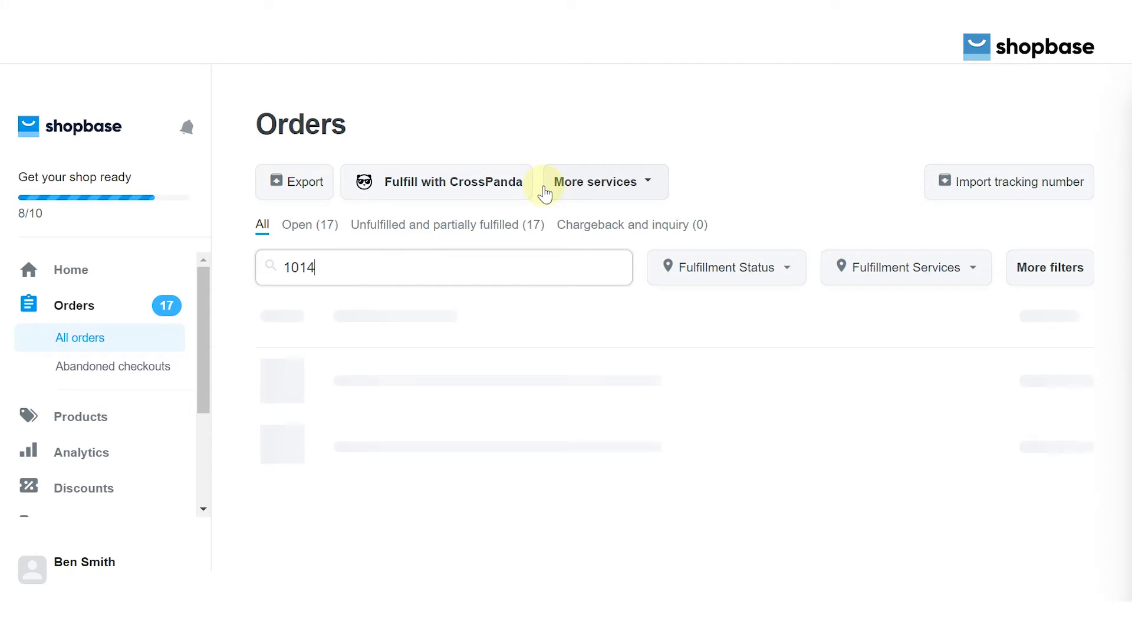
pyautogui.moveTo(338, 258); pyautogui.dragTo(246, 270)
pyautogui.write('john doe')
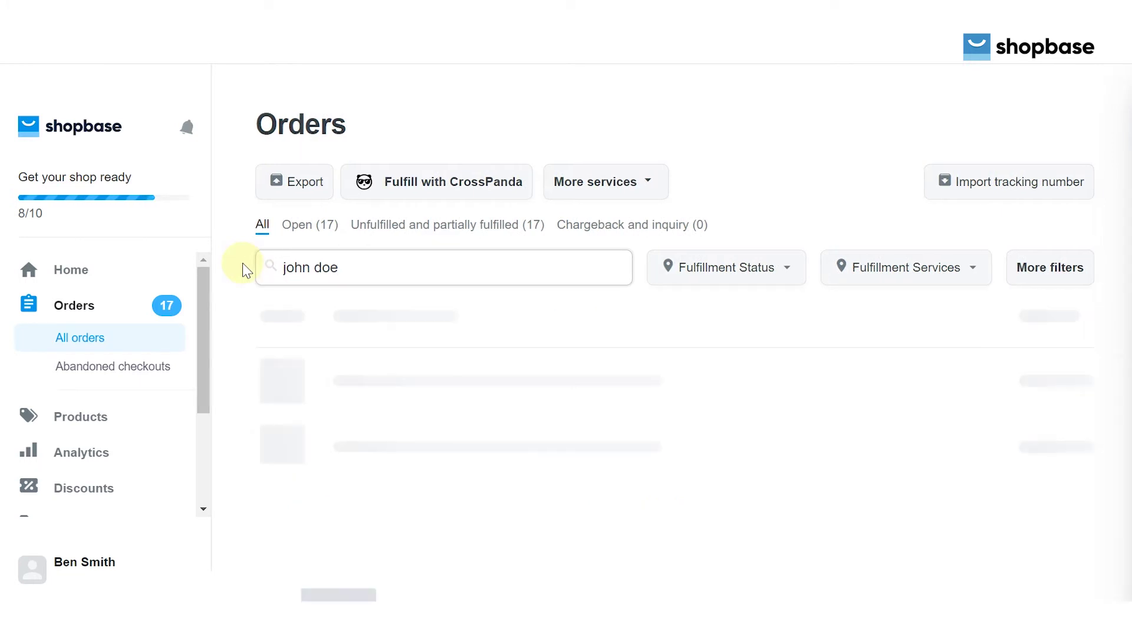
pyautogui.click(323, 505)
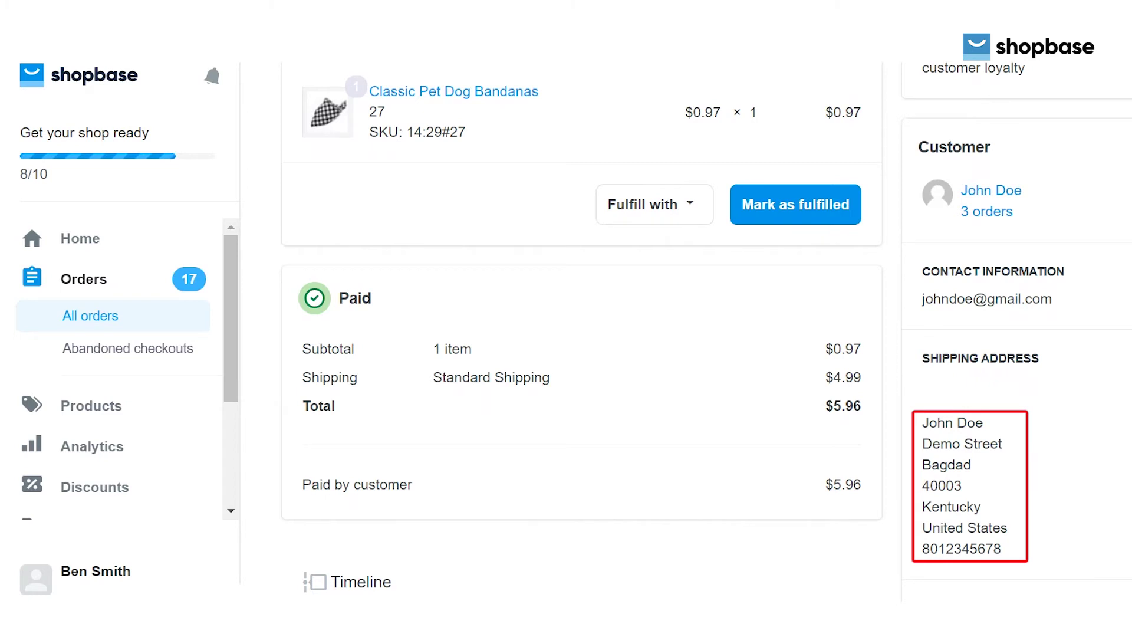
# Scroll order #1017 down to its timeline entries and 'reviewed' tag.
pyautogui.scroll(-5, 1120, 273)
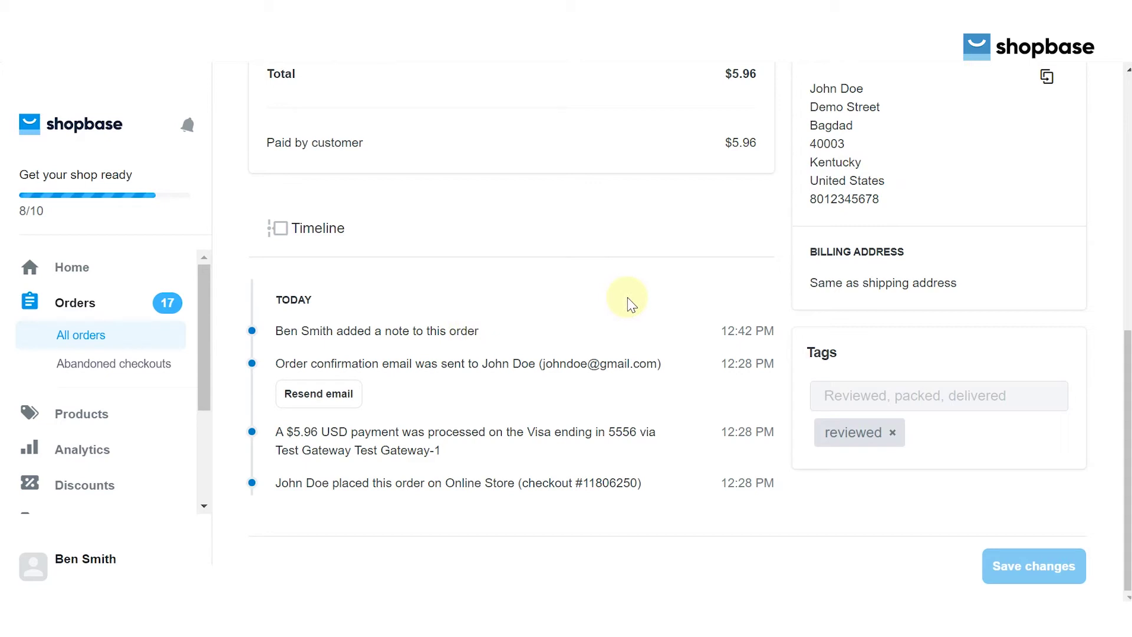
# Cancel resending #1017's confirmation email and return to the orders list.
pyautogui.click(343, 398)
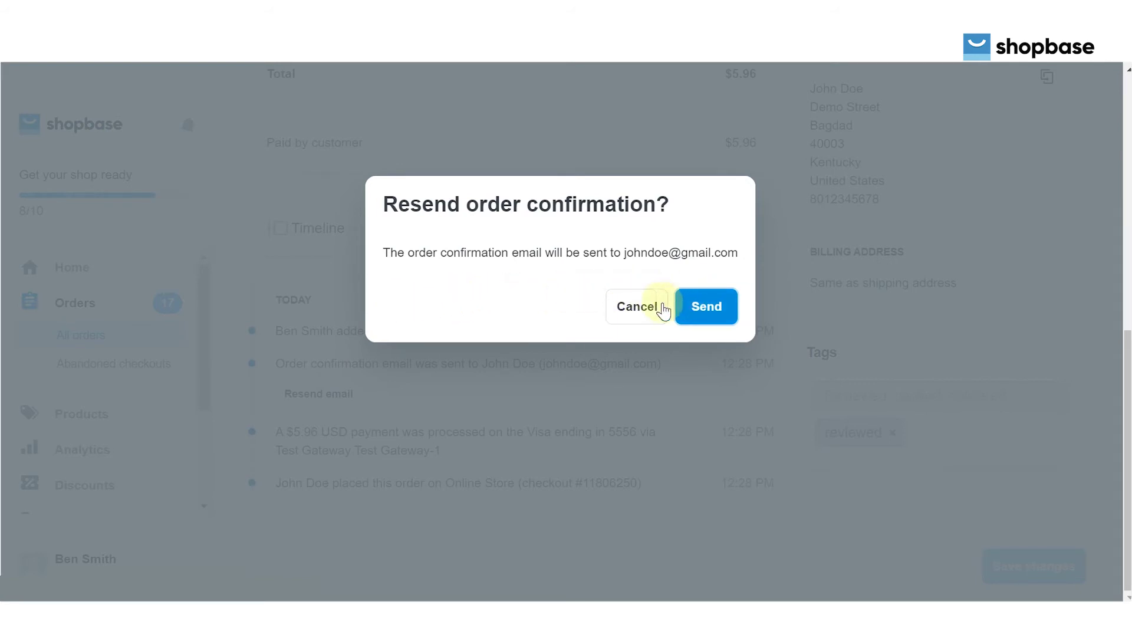
pyautogui.click(644, 313)
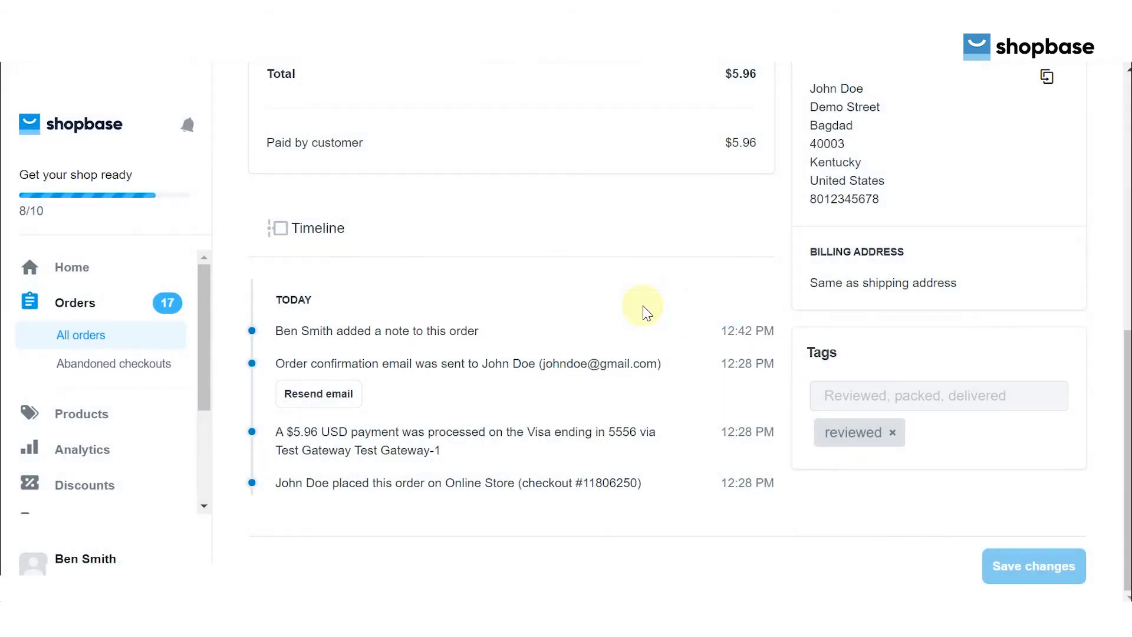
pyautogui.click(114, 312)
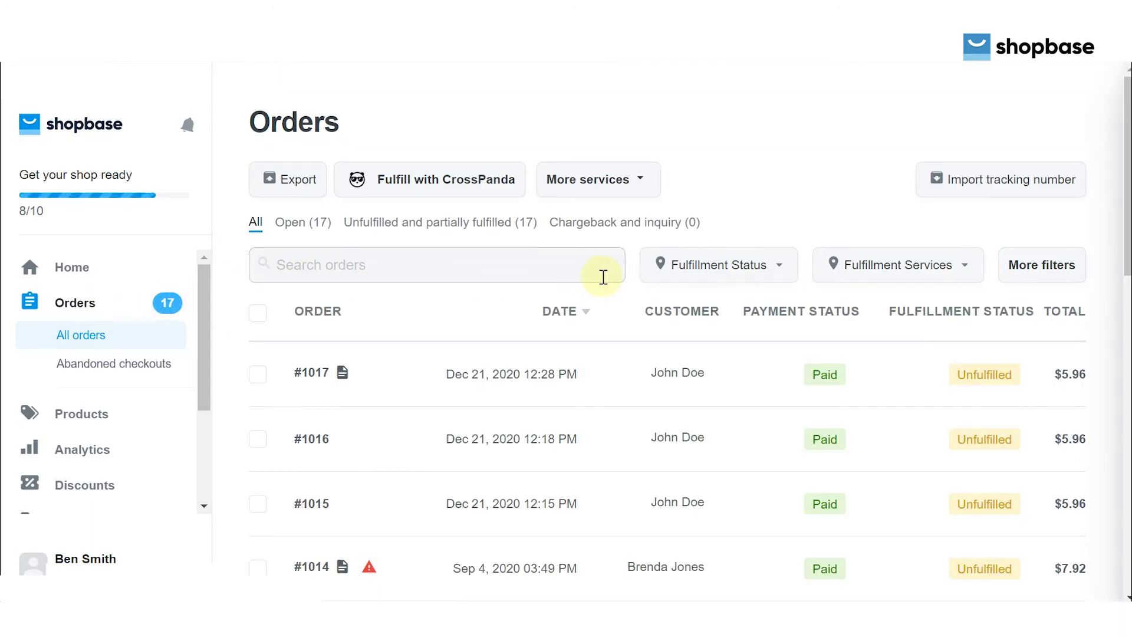
# Filter the orders by Fulfillment Status to show only Unfulfilled orders.
pyautogui.click(719, 278)
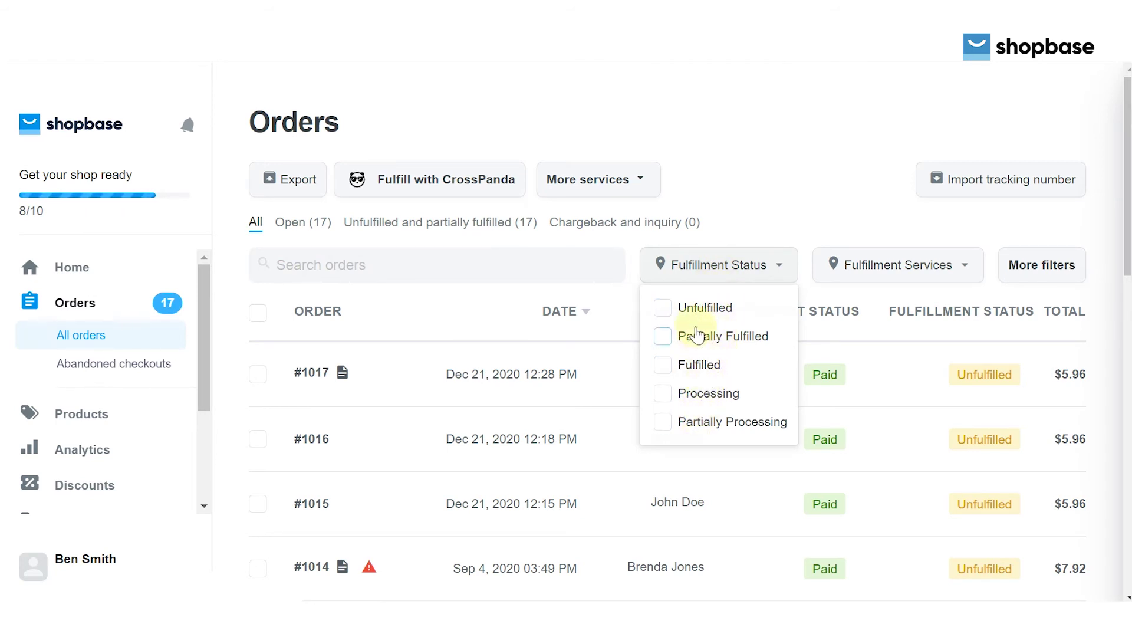
pyautogui.click(689, 310)
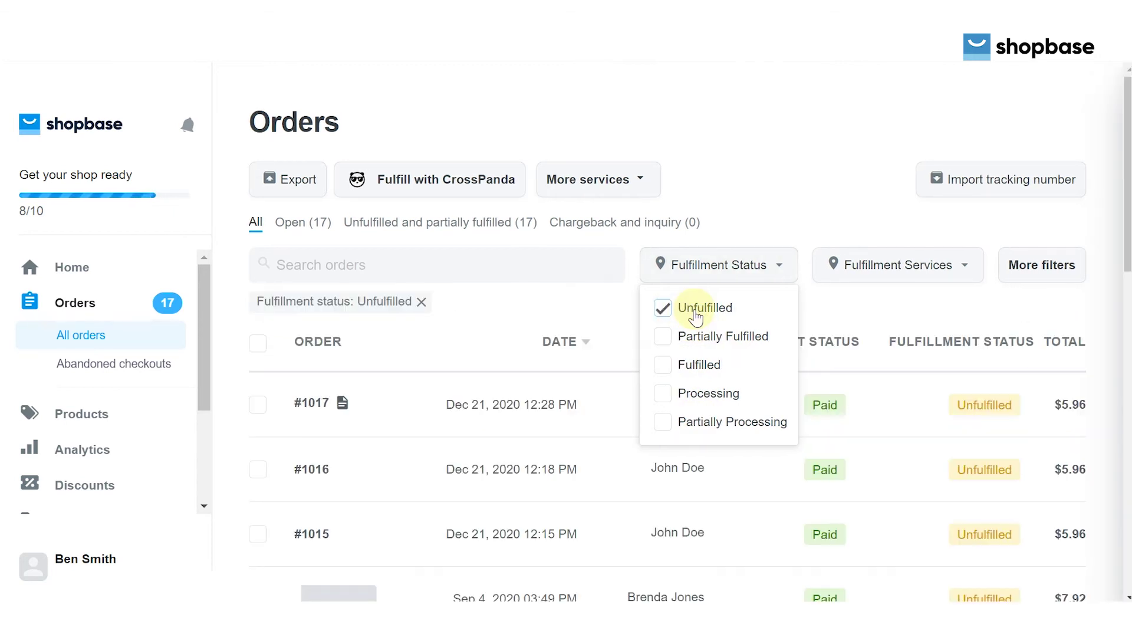
pyautogui.click(843, 295)
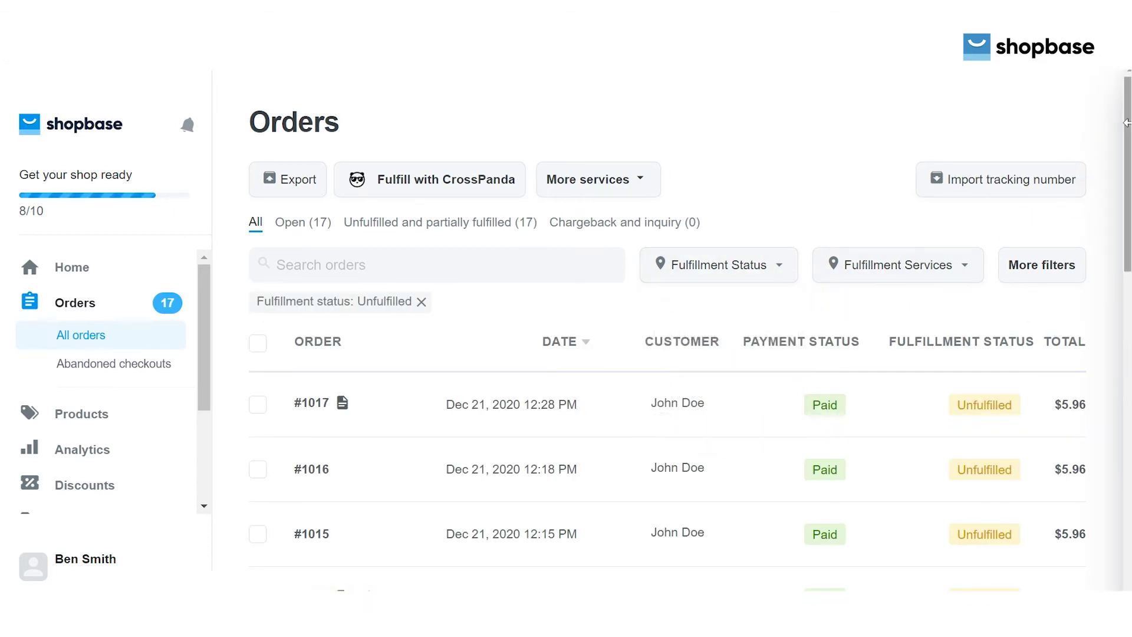
pyautogui.scroll(-2, 1126, 176)
pyautogui.scroll(-3, 1017, 171)
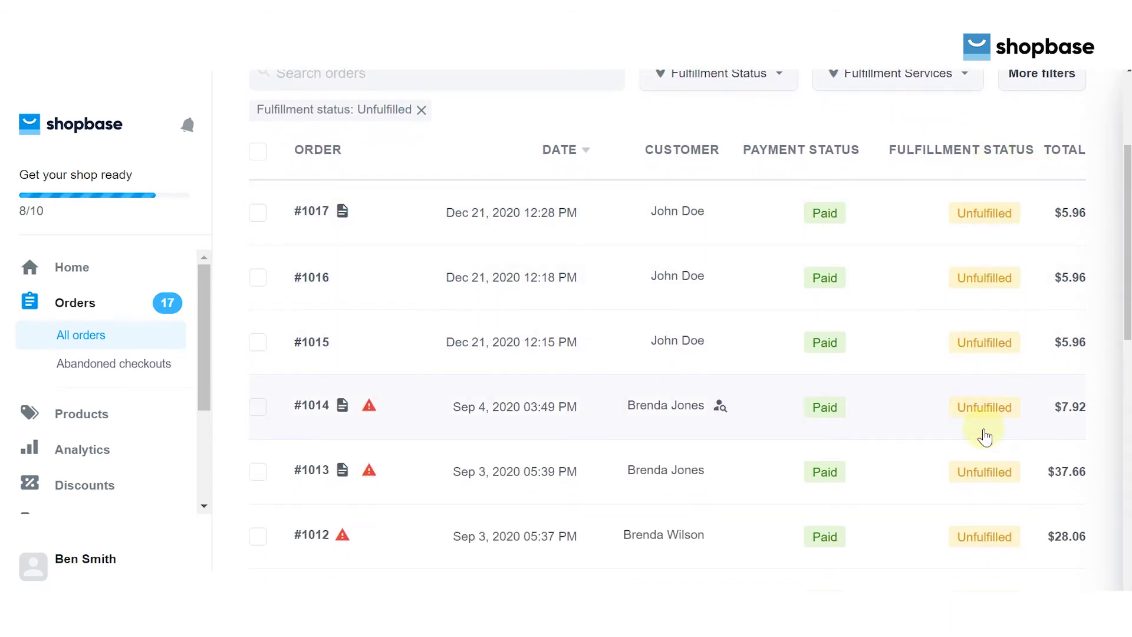
pyautogui.scroll(1, 1122, 315)
pyautogui.scroll(2, 1121, 319)
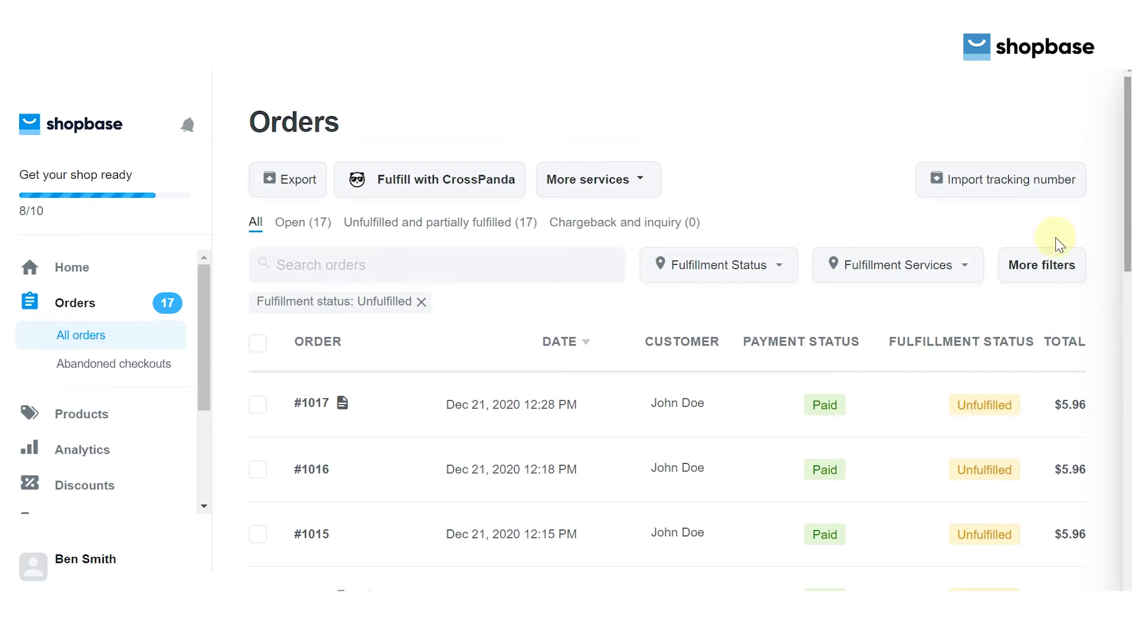
# Remove the Unfulfilled filter, check Fulfillment Services, and bring up More filters.
pyautogui.click(425, 300)
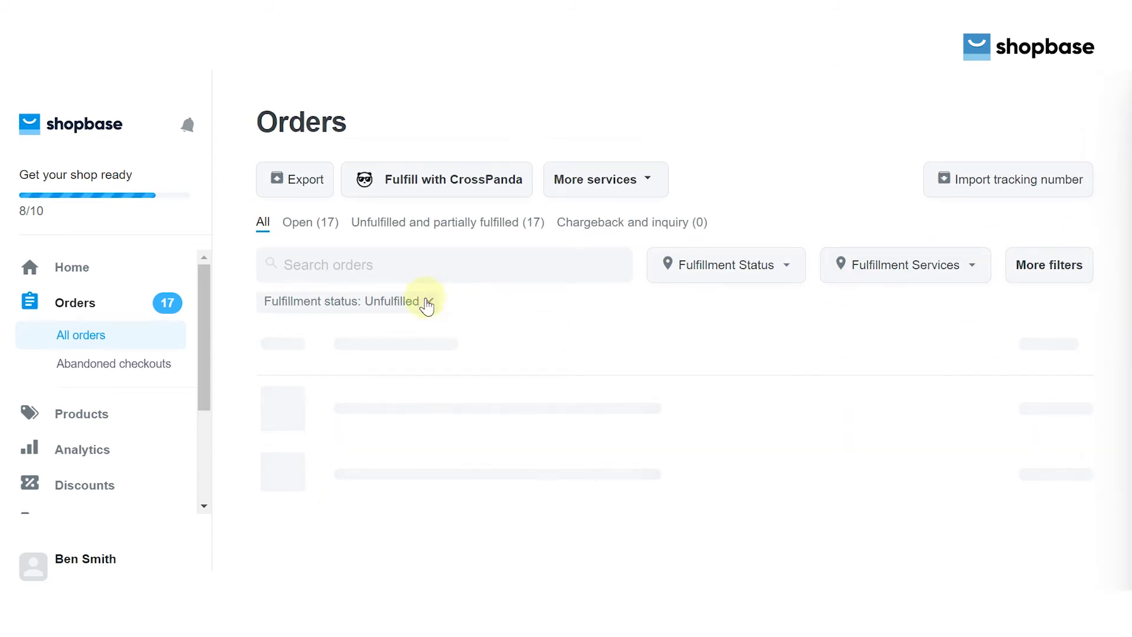
pyautogui.click(882, 277)
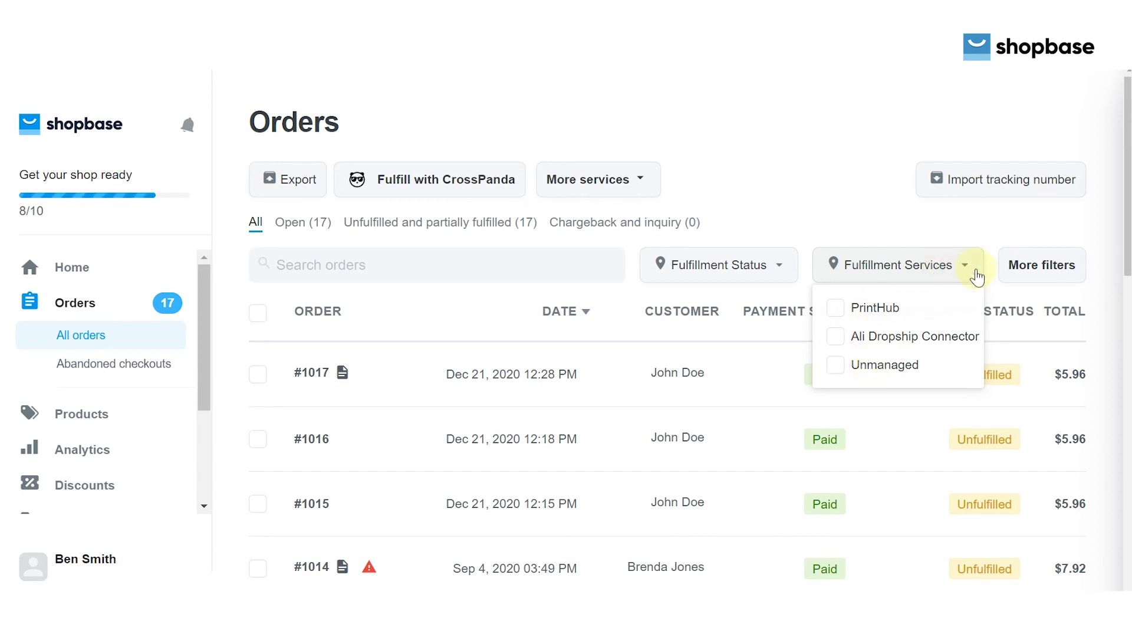
pyautogui.click(1023, 310)
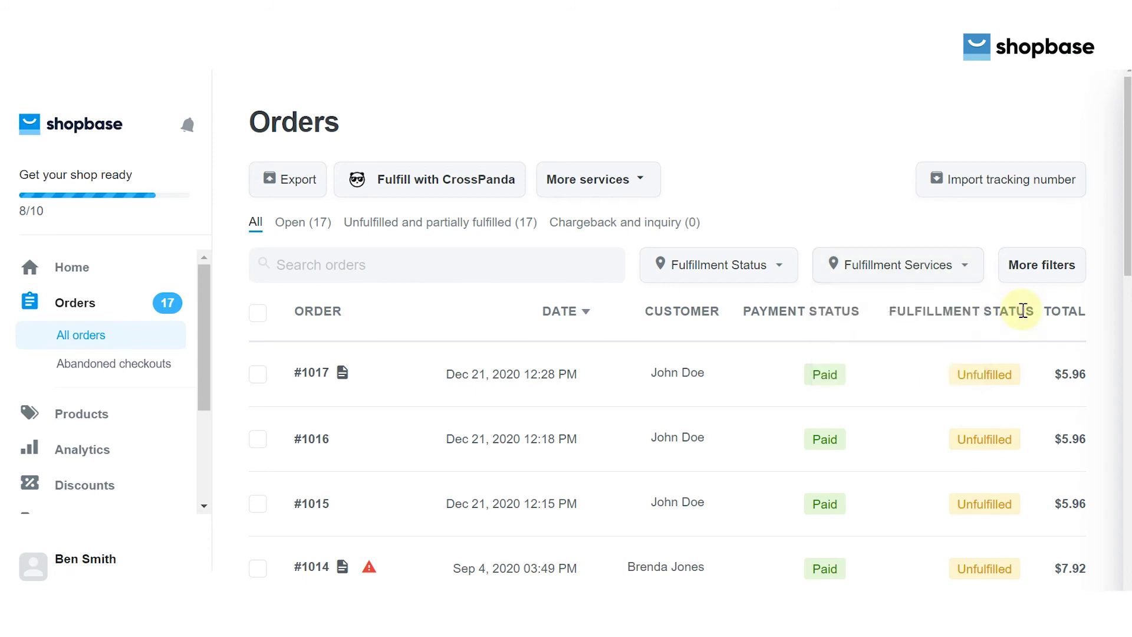
pyautogui.click(1042, 271)
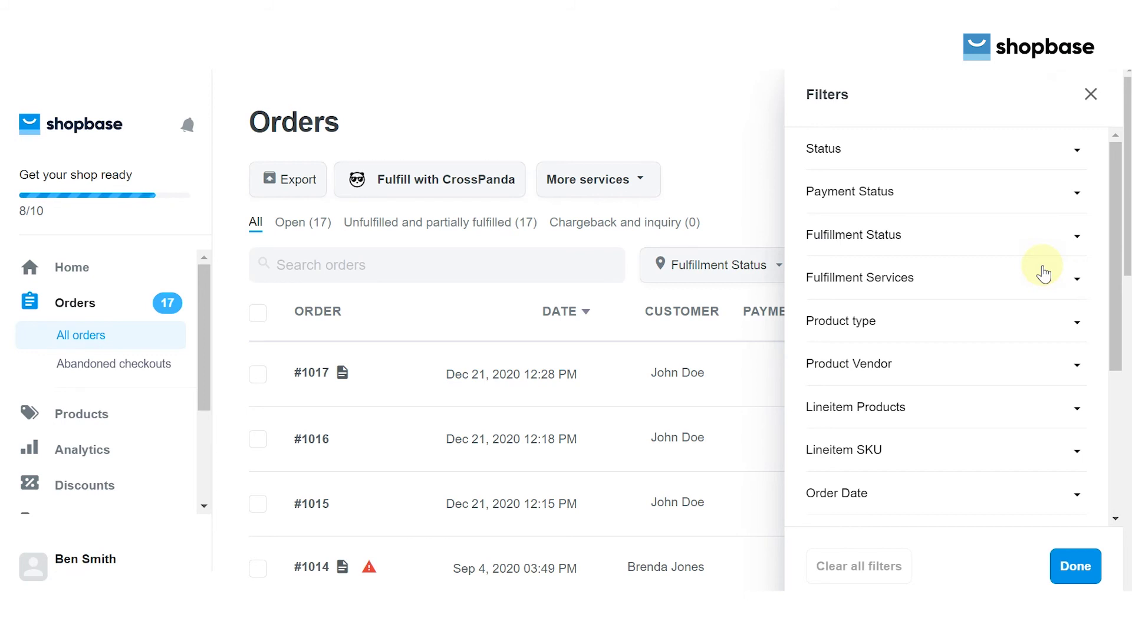
# Apply a Status: Open filter to the orders list.
pyautogui.click(1077, 155)
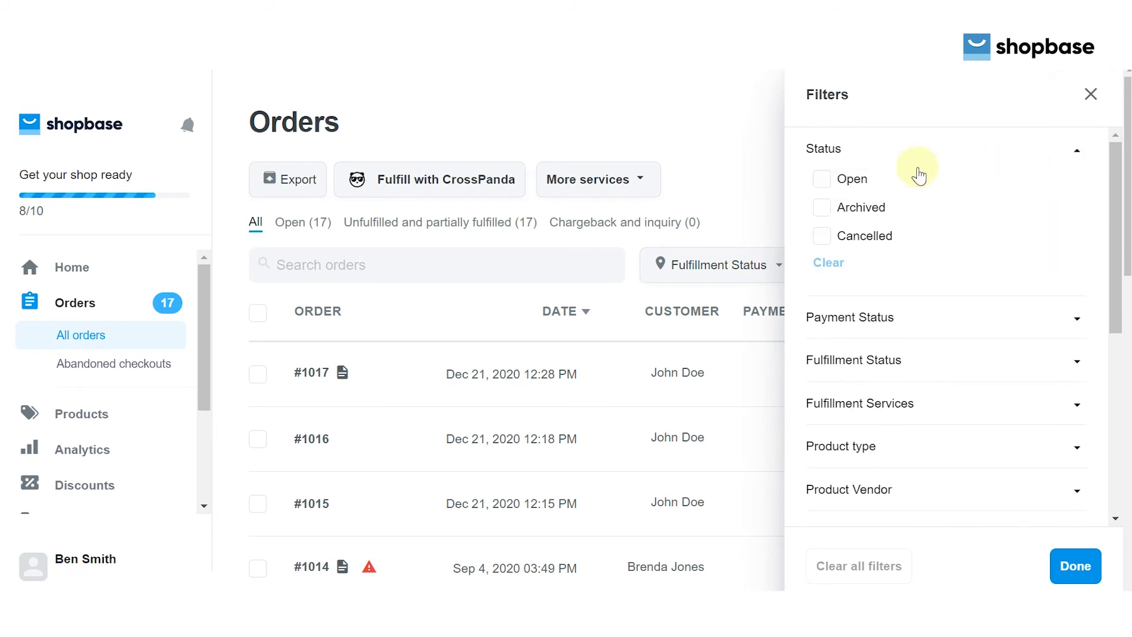
pyautogui.click(850, 182)
pyautogui.click(1094, 573)
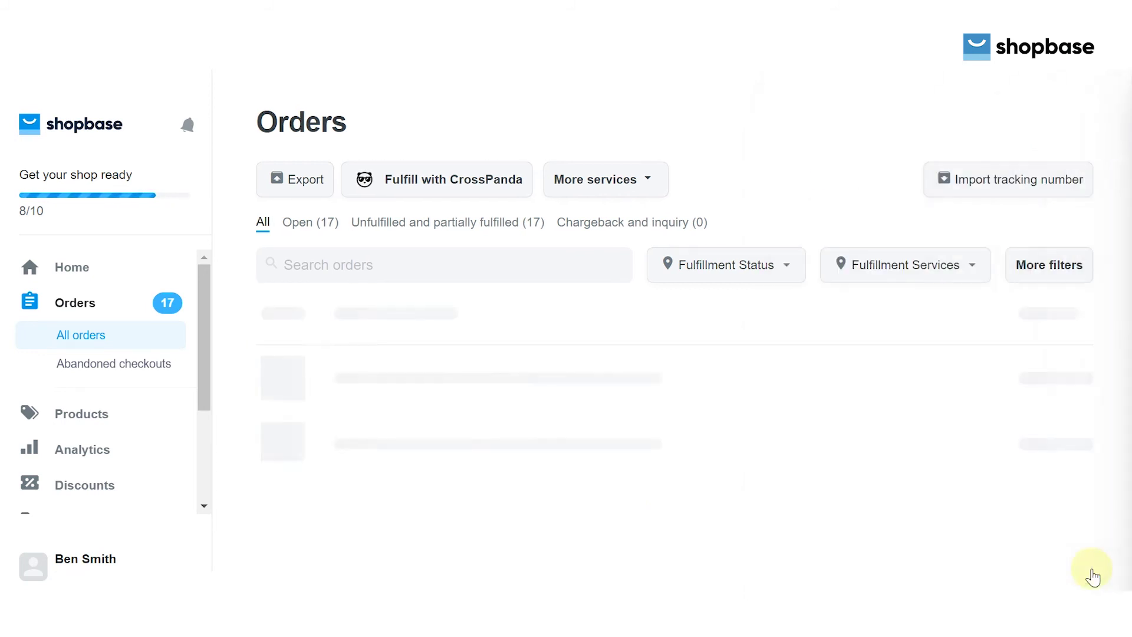
pyautogui.scroll(-3, 973, 536)
pyautogui.scroll(-3, 973, 536)
pyautogui.scroll(5, 972, 535)
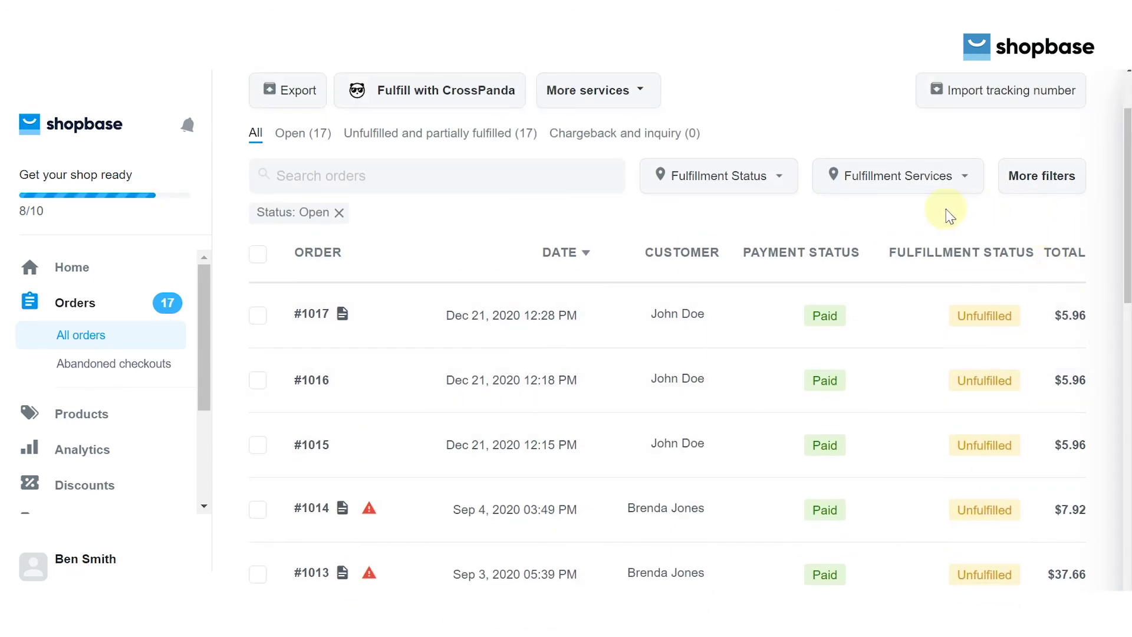
# Reopen the filters, clear the Open selection, and expand Payment and Fulfillment Status.
pyautogui.click(1038, 175)
pyautogui.click(829, 262)
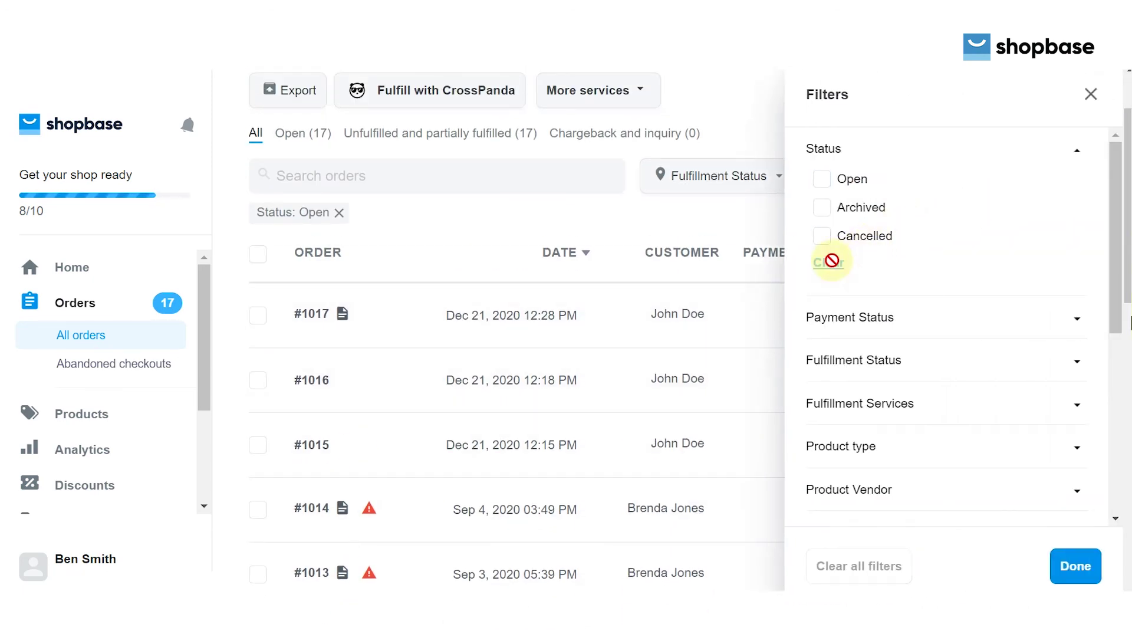
pyautogui.click(1061, 317)
pyautogui.click(1071, 454)
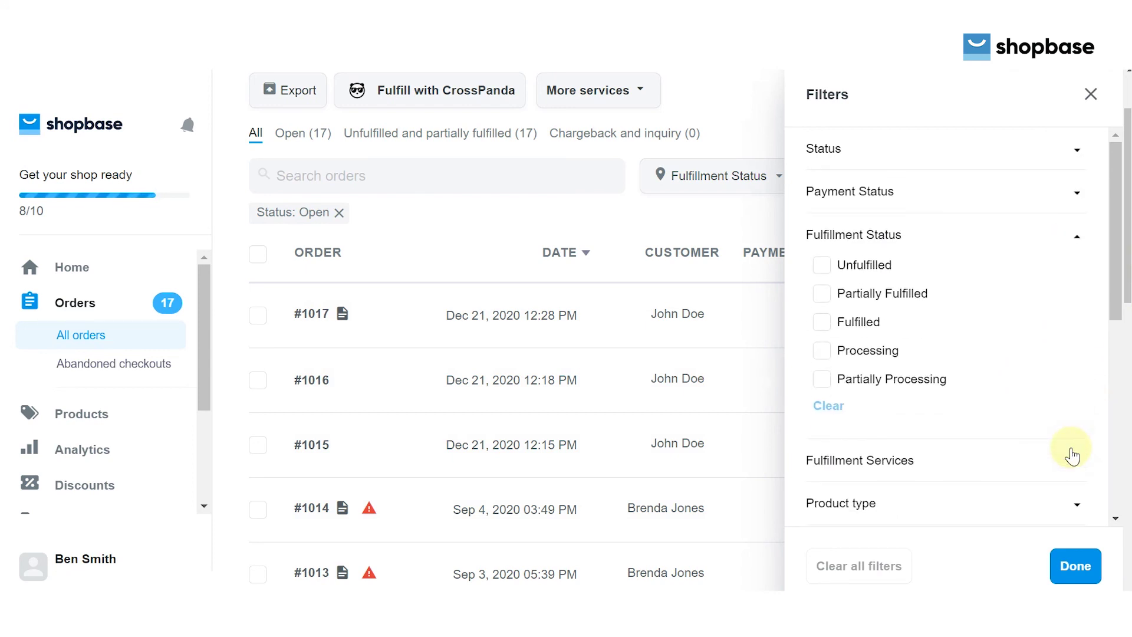